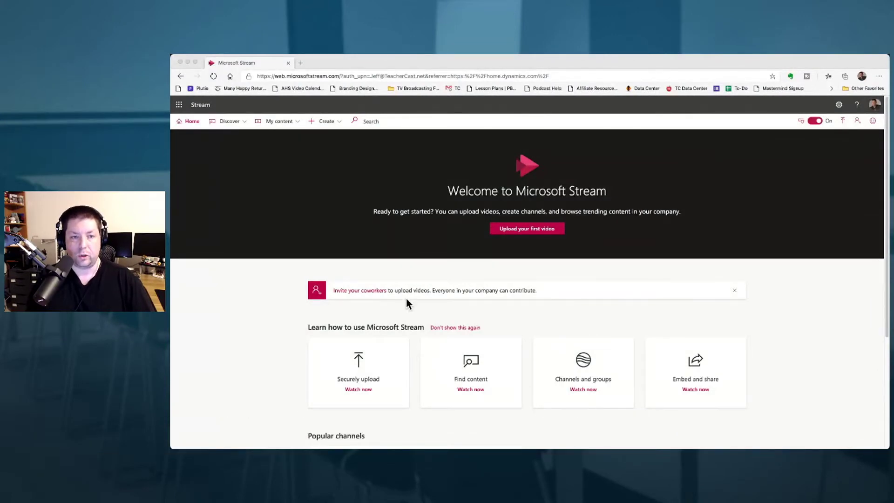
# Step: Choose Record screen from Stream's Create menu
pyautogui.click(331, 120)
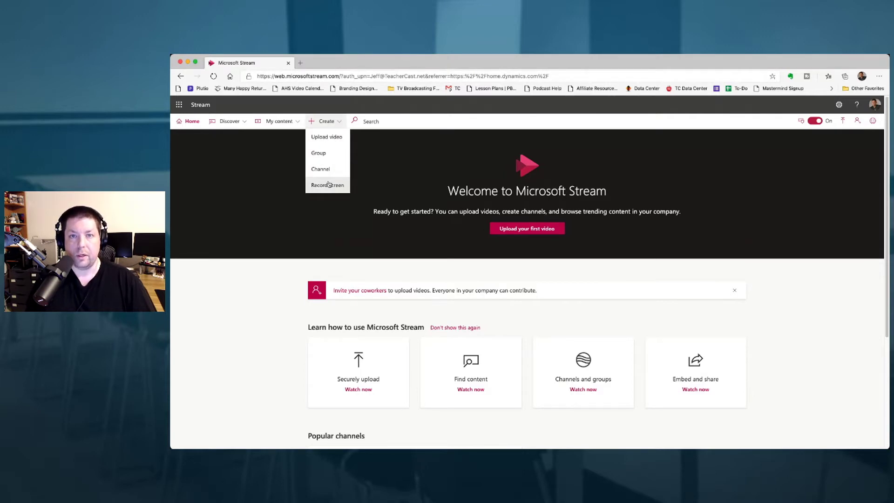
pyautogui.click(329, 185)
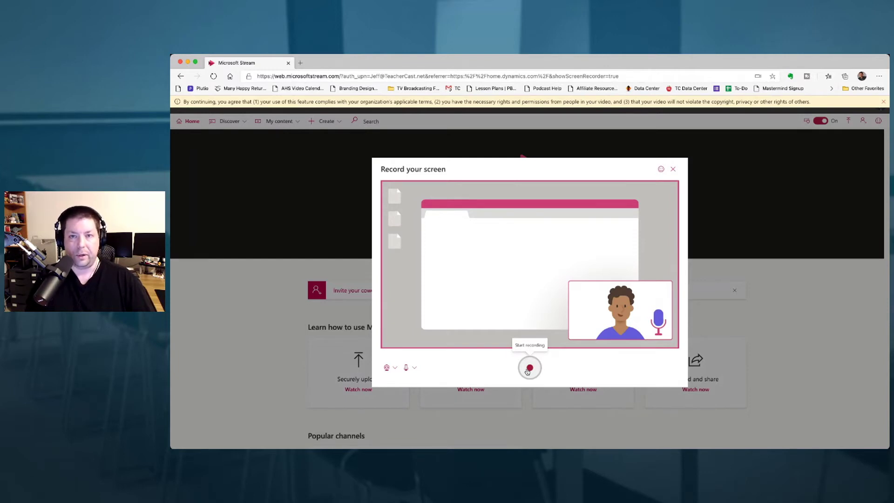
# Step: Record the screen, pausing once at 0:06 and then resuming
pyautogui.click(529, 369)
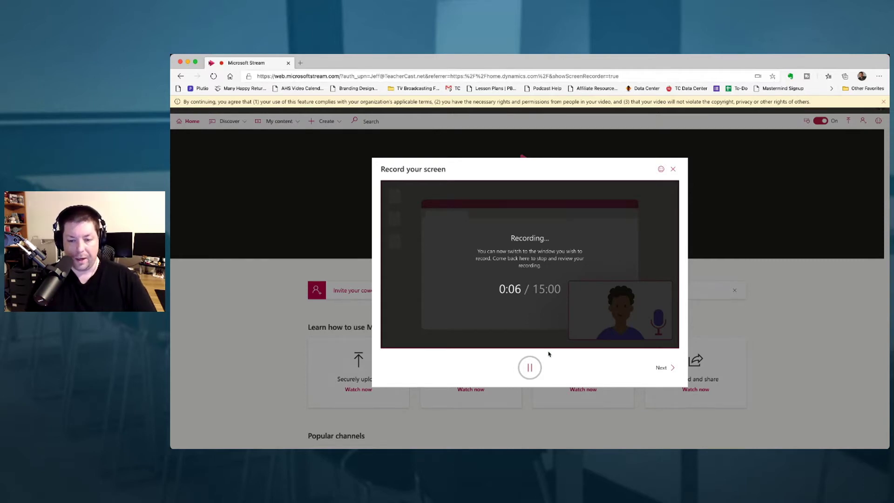
pyautogui.click(529, 367)
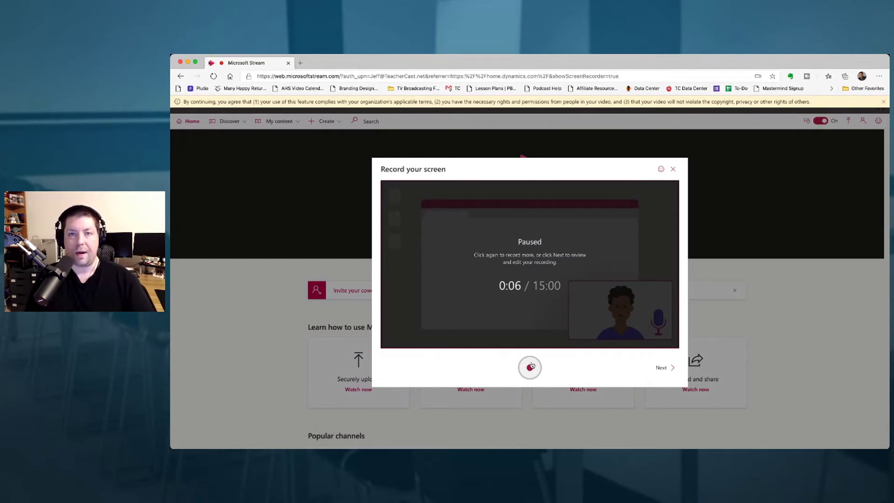
pyautogui.click(531, 366)
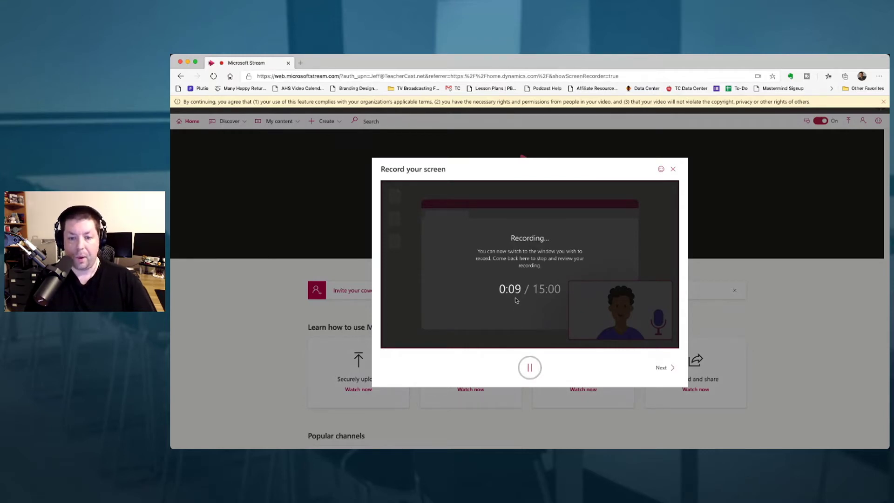
# Step: Stop at 0:13, review the clip and check its Download/Picture in Picture menu
pyautogui.click(661, 368)
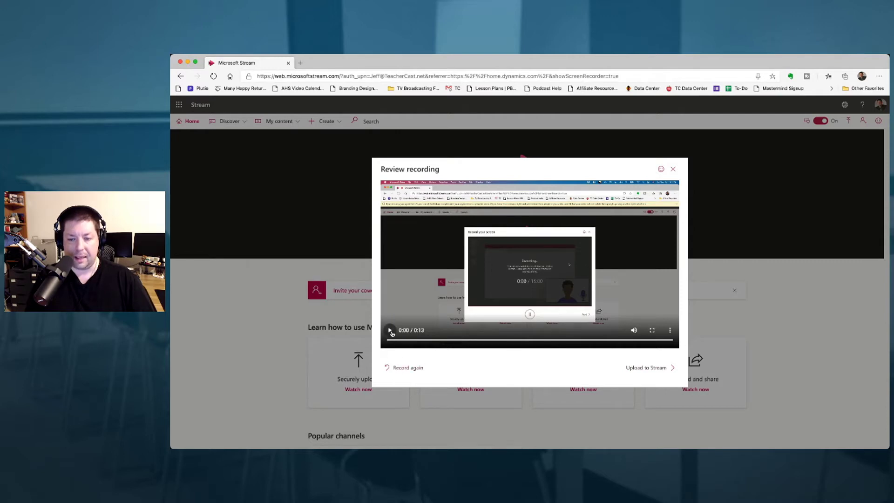
pyautogui.click(670, 331)
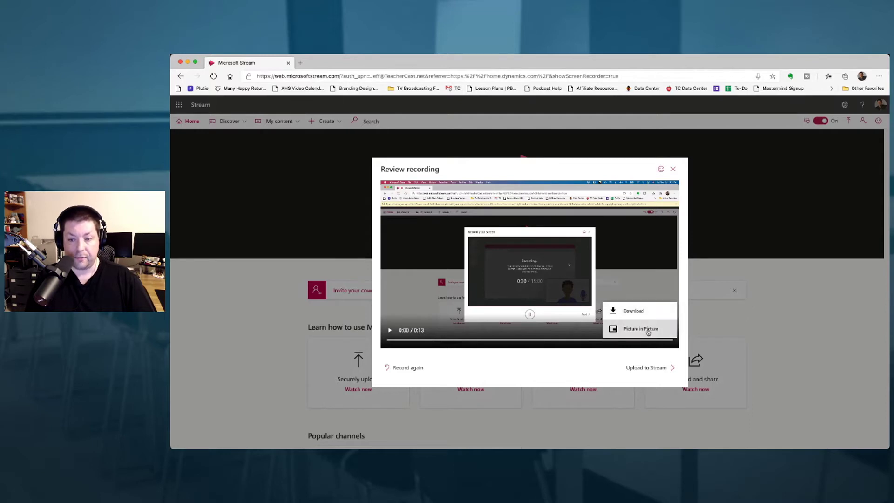
pyautogui.click(487, 365)
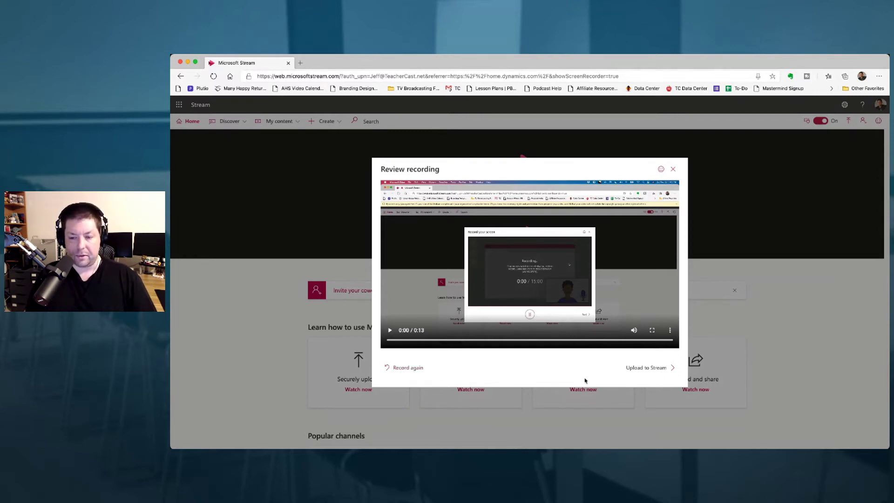
# Step: Upload as 'My Sample Demo Video', described 'This is a sample demo video', and publish
pyautogui.click(646, 369)
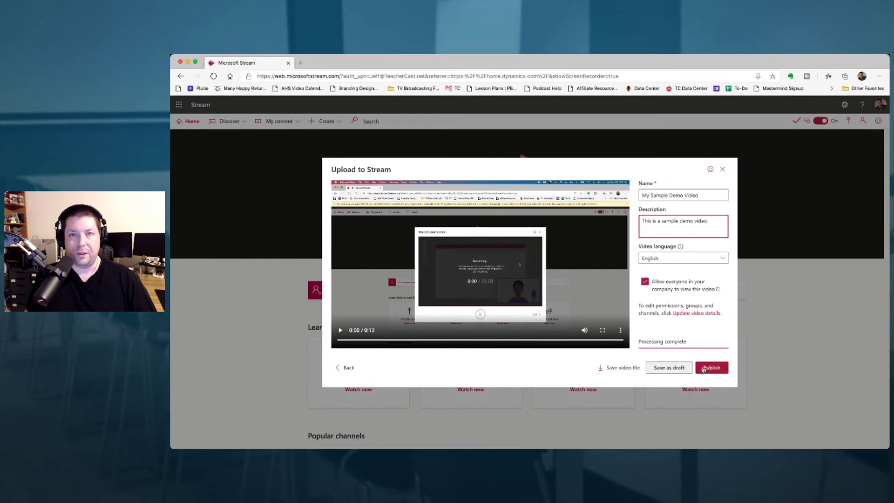
pyautogui.click(703, 369)
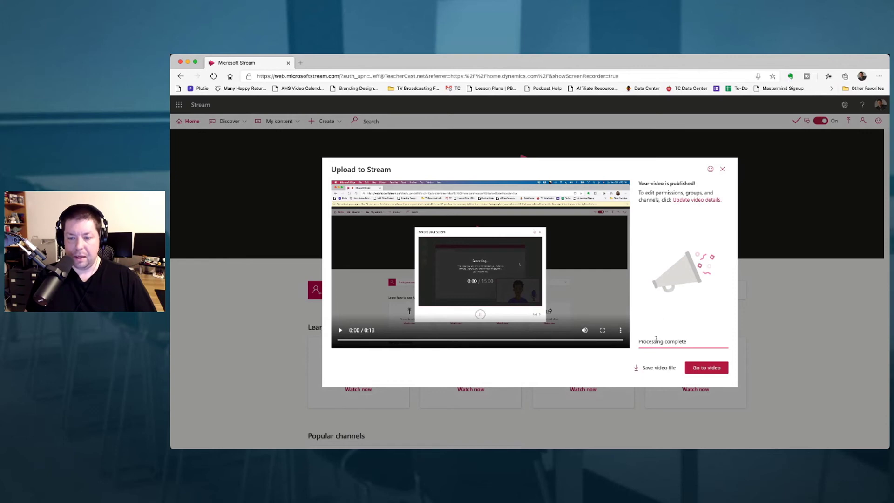
pyautogui.click(706, 368)
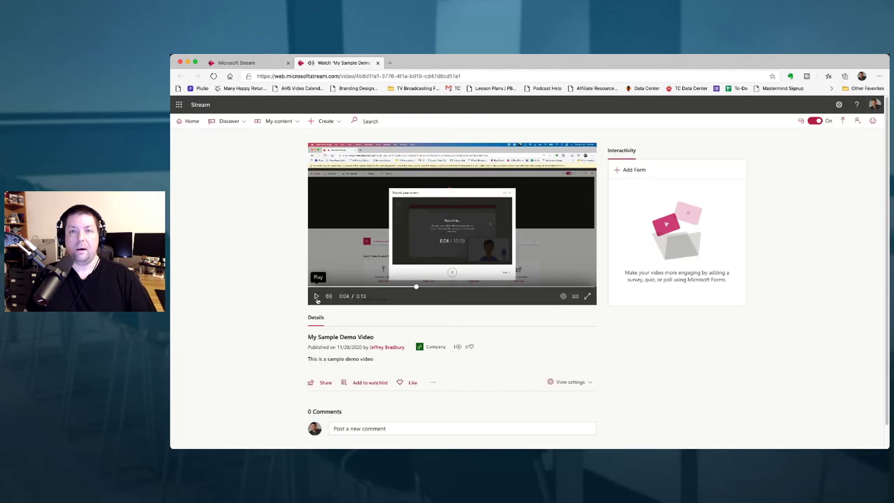